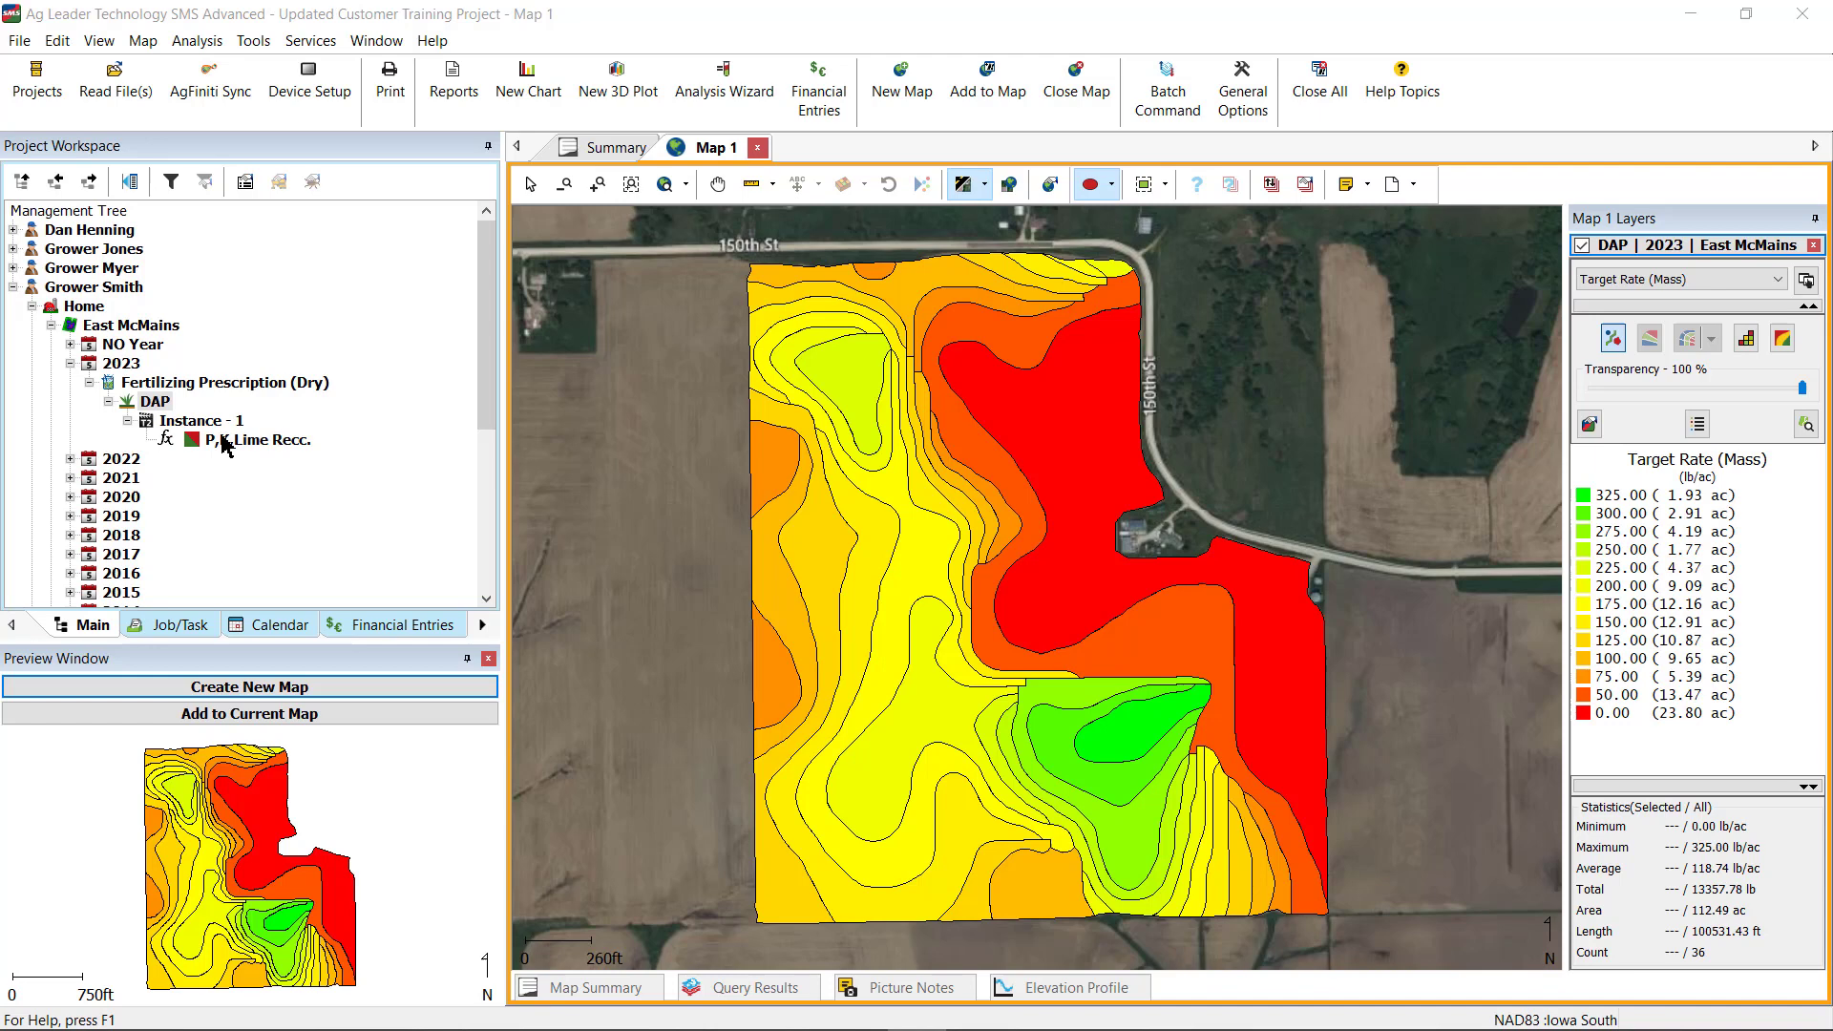
Add an Adjust Prescription by Cost simple analysis to the DAP prescription.
{"action": "right_click", "coordinate": [170, 404]}
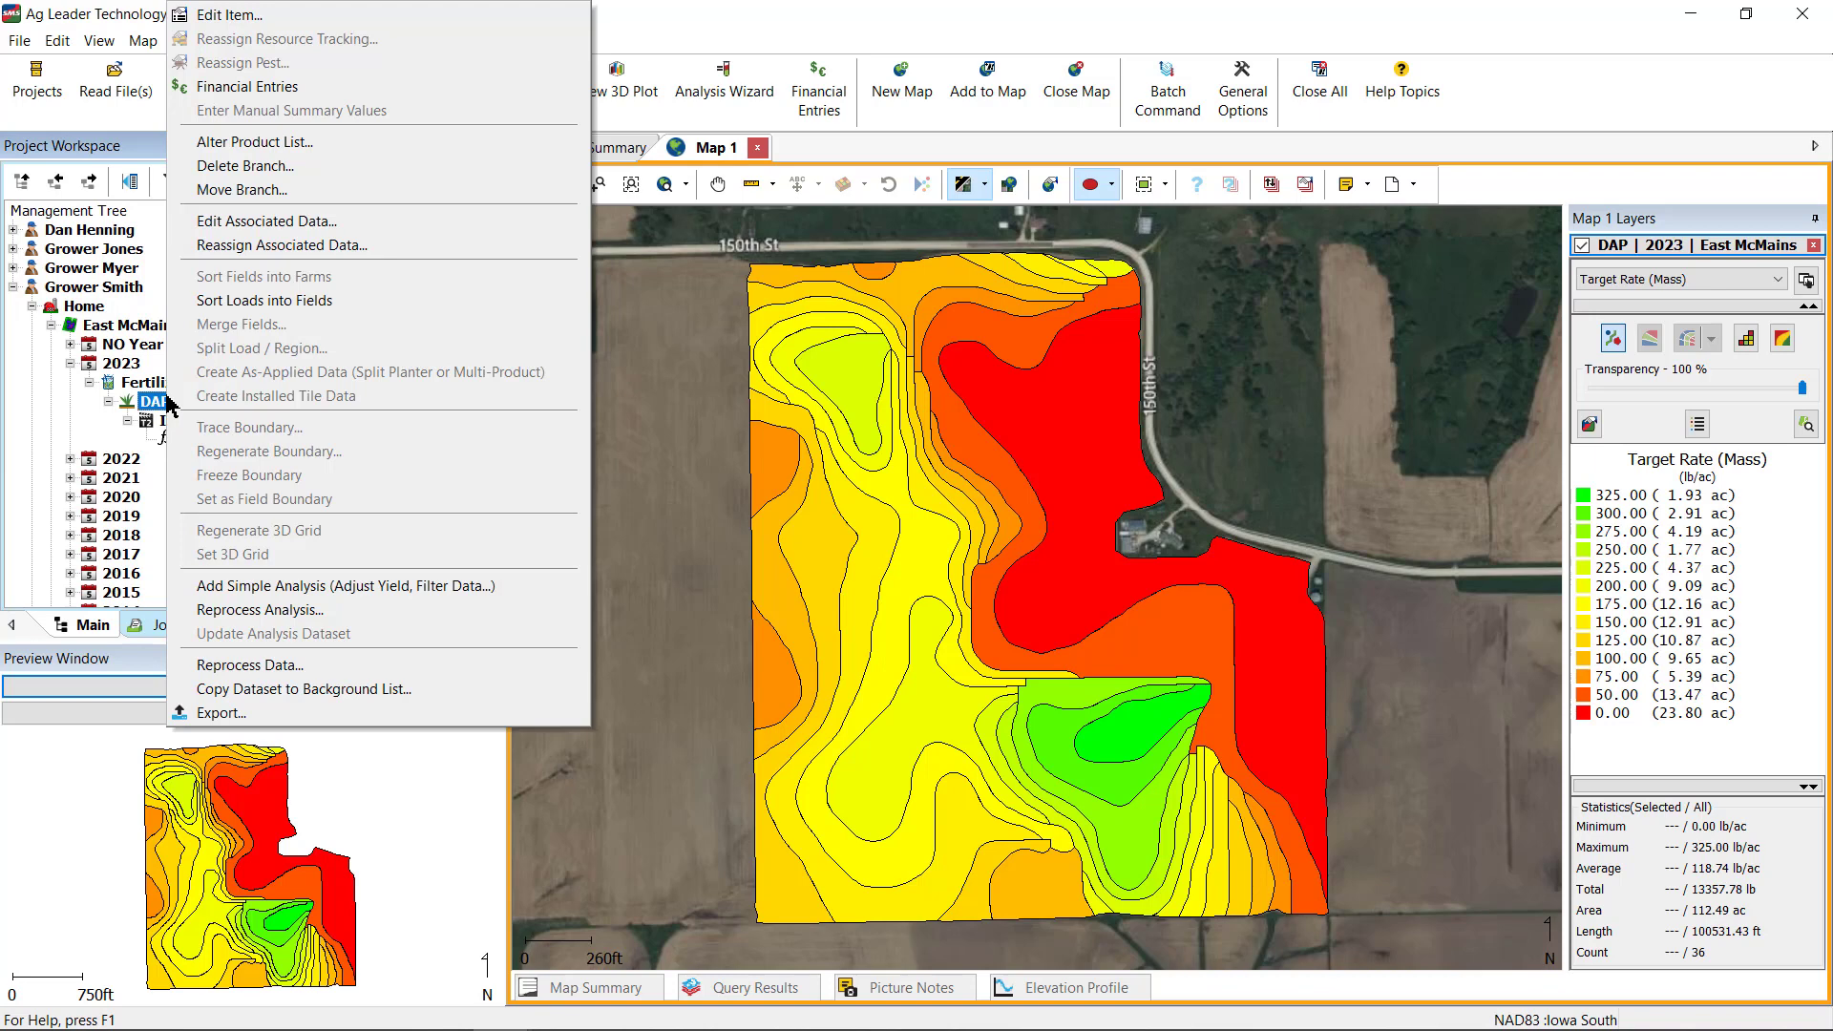
{"action": "left_click", "coordinate": [500, 588]}
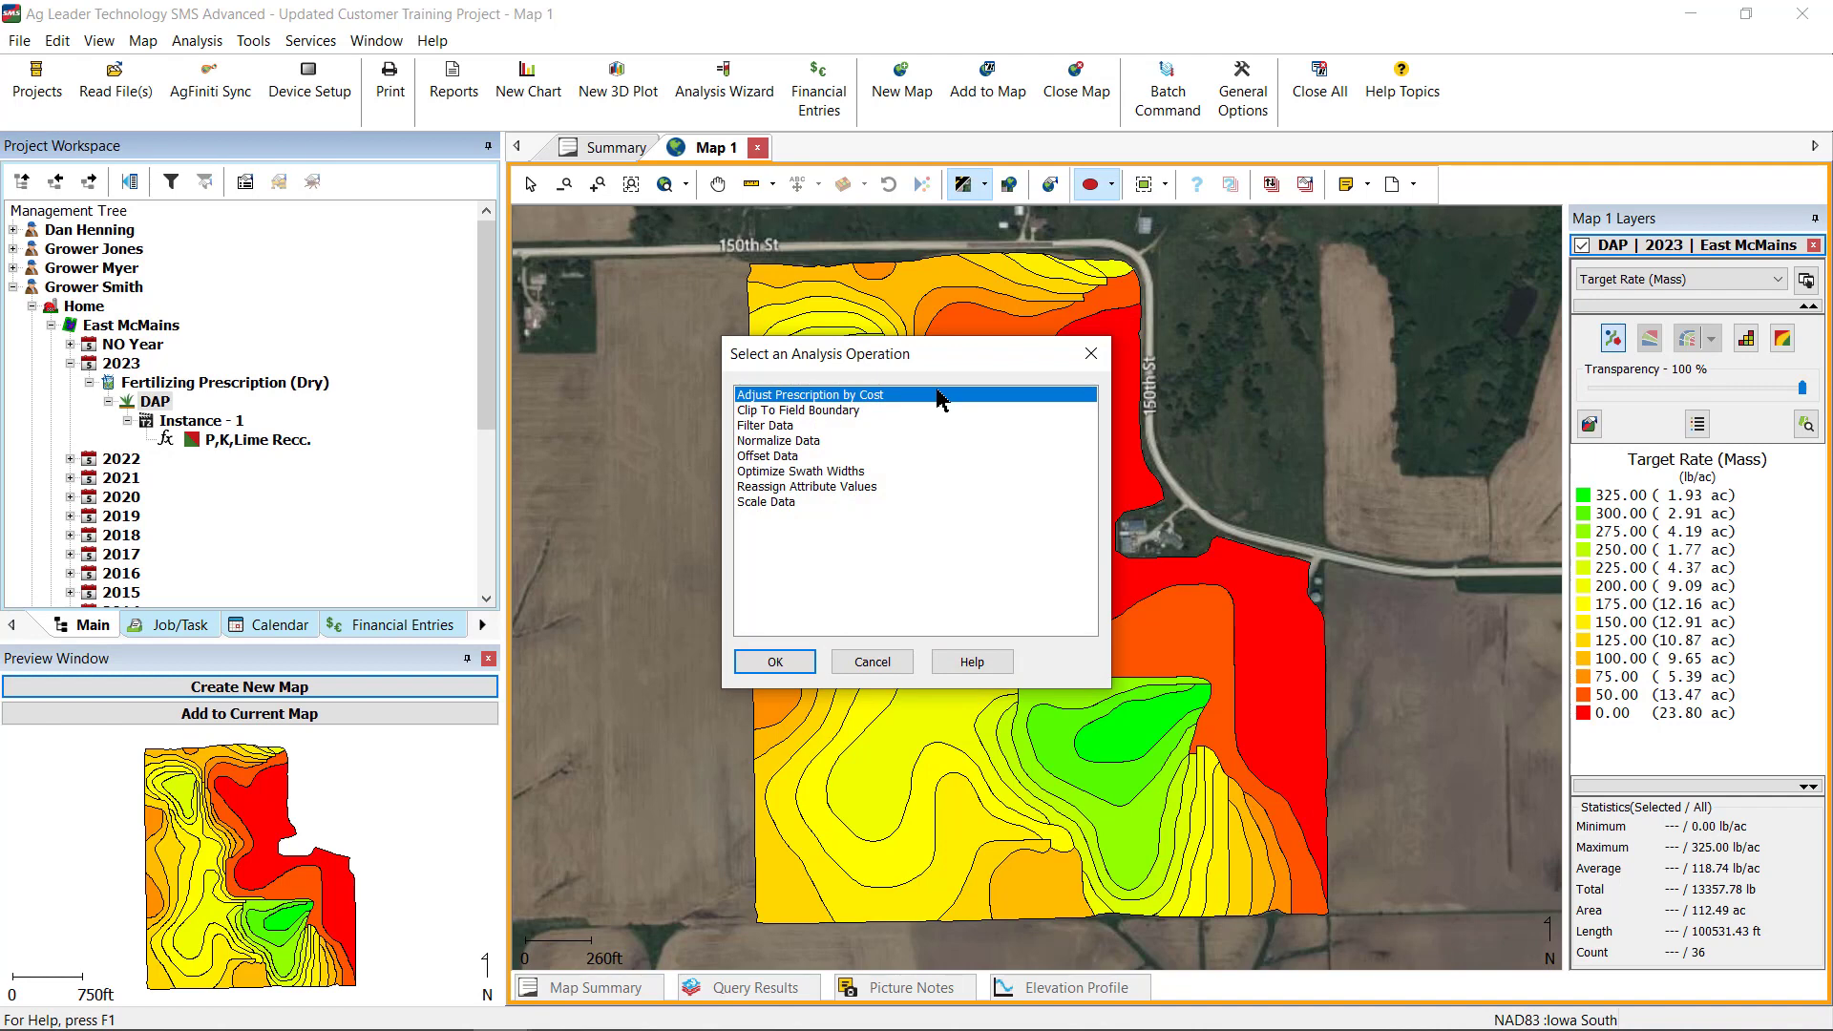
{"action": "left_click", "coordinate": [793, 663]}
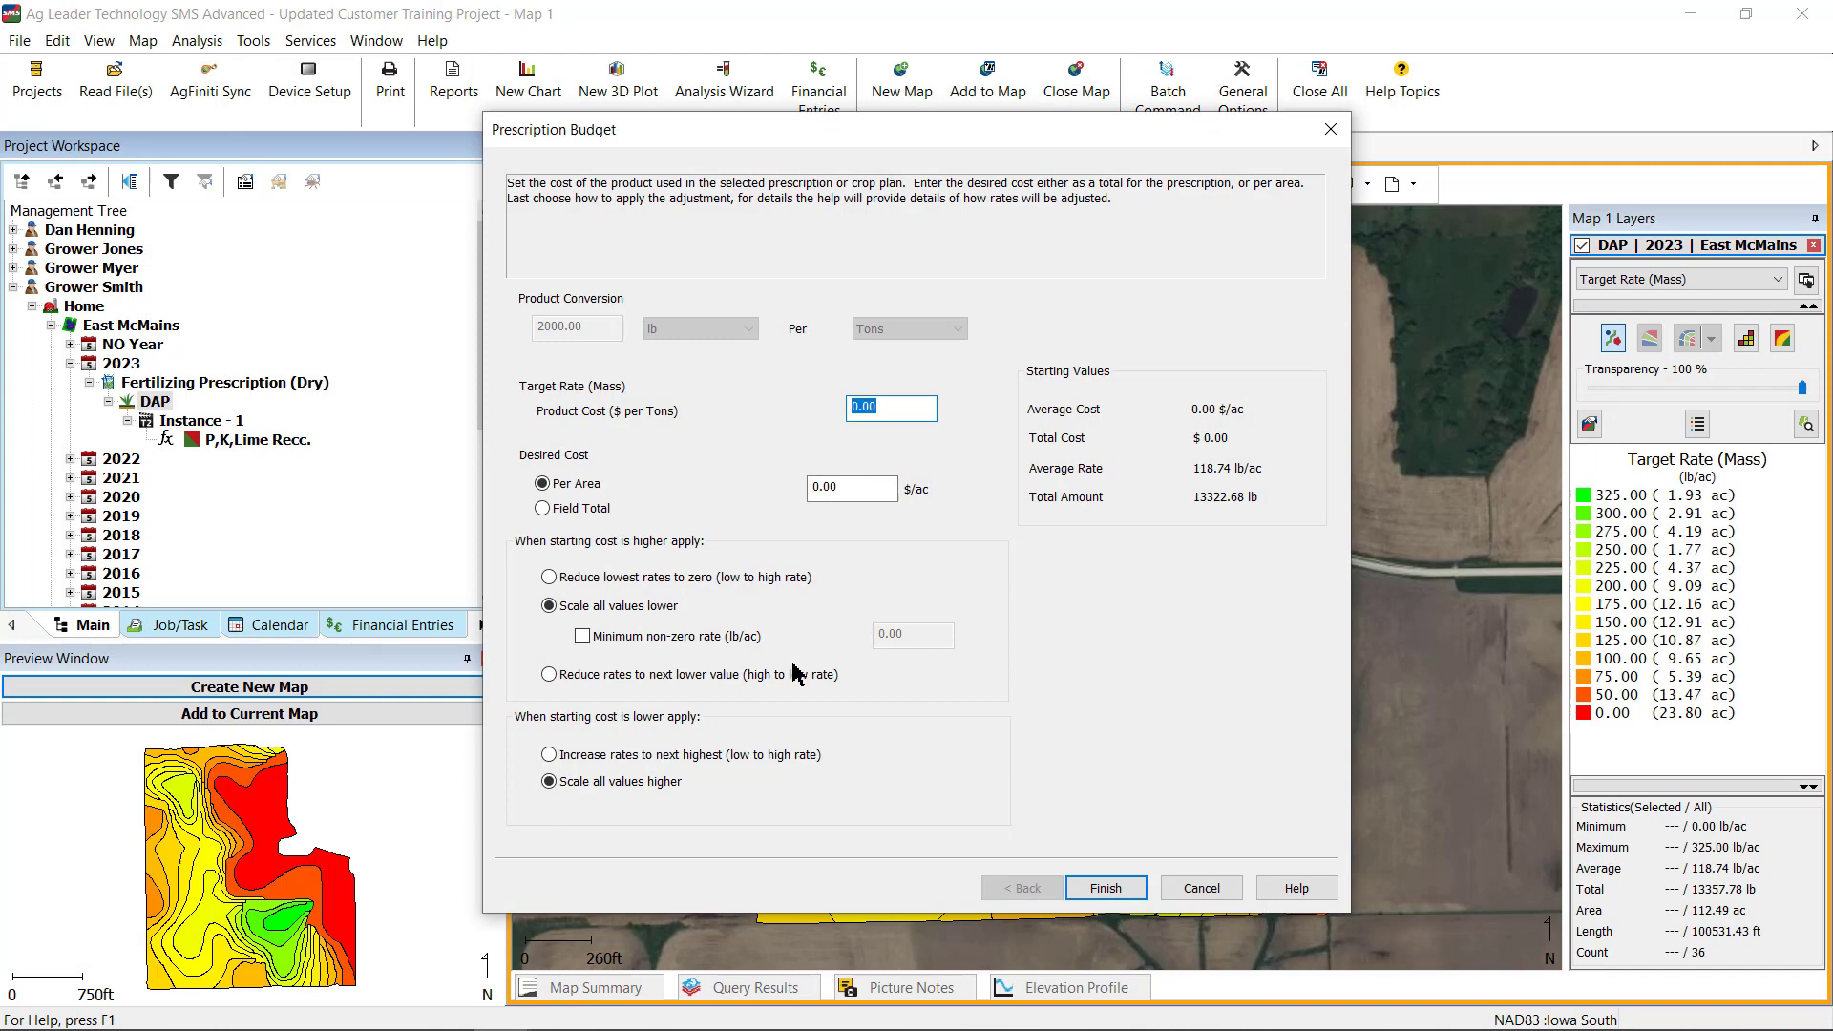
Enter a DAP product cost of 654 $/ton in the Prescription Budget.
{"action": "left_click", "coordinate": [892, 406]}
{"action": "key", "text": "ctrl+a"}
{"action": "type", "text": "6"}
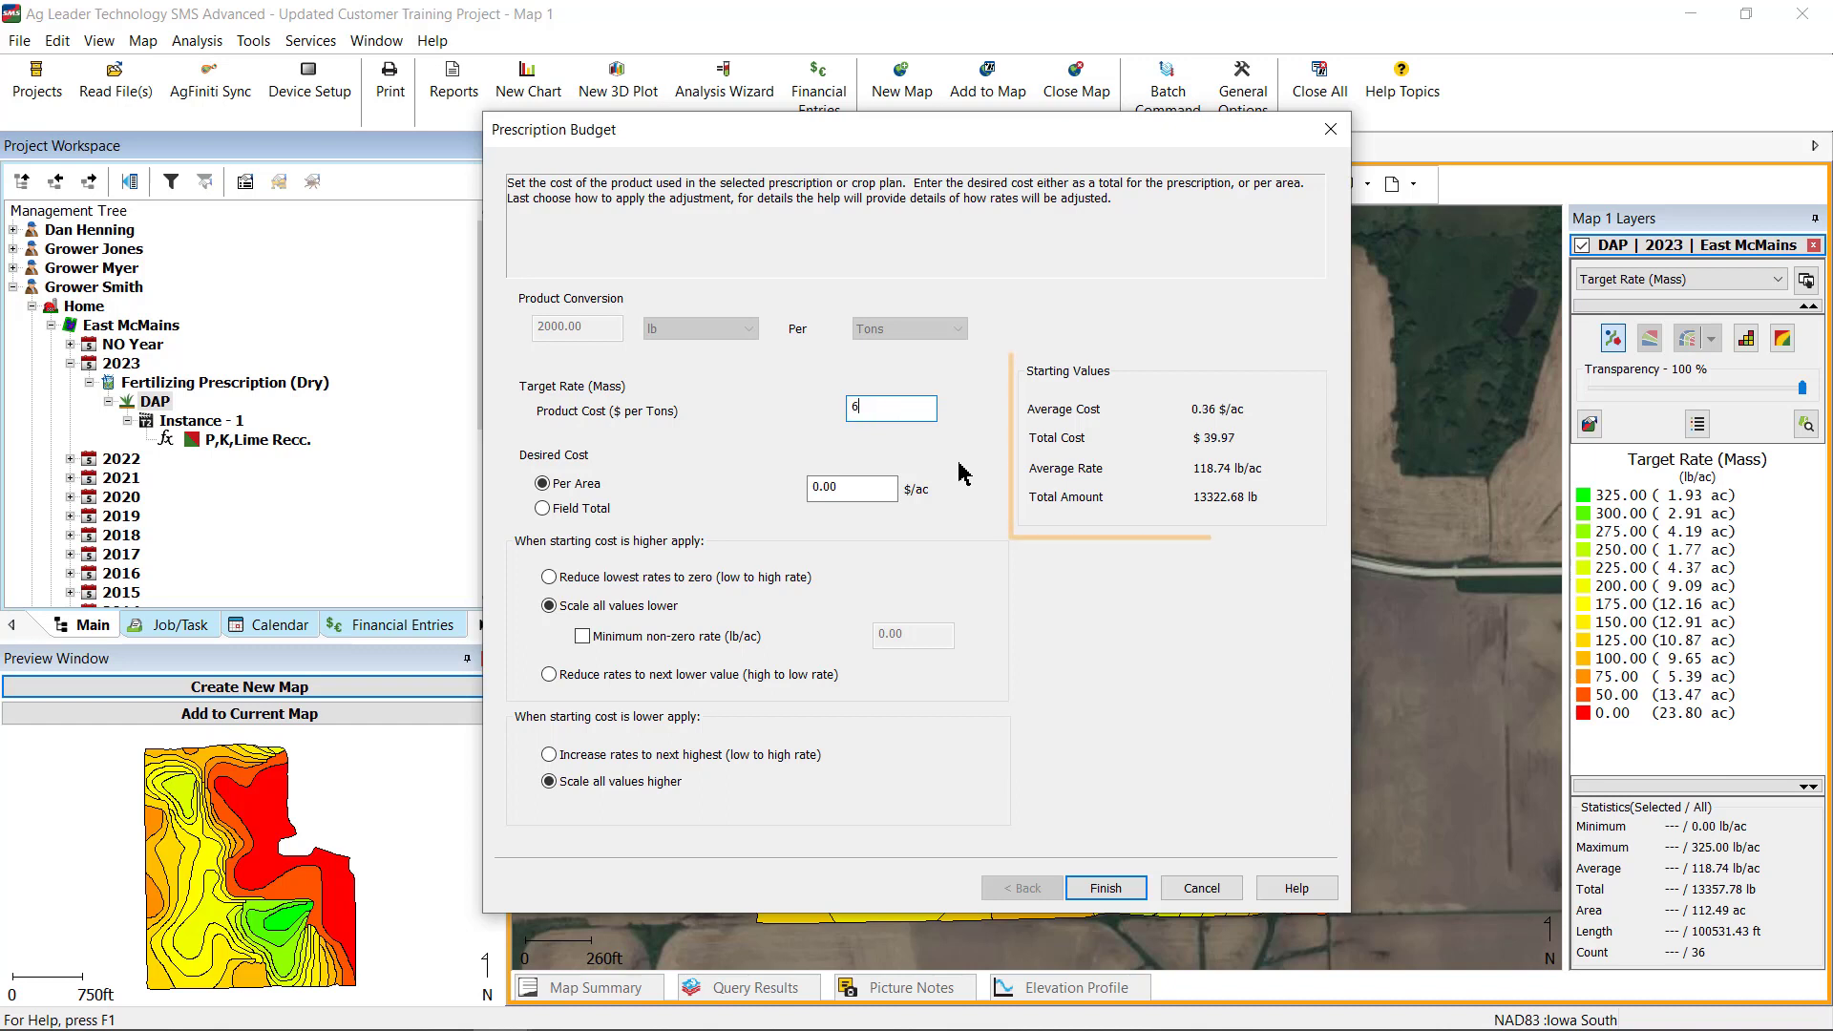
{"action": "type", "text": "54"}
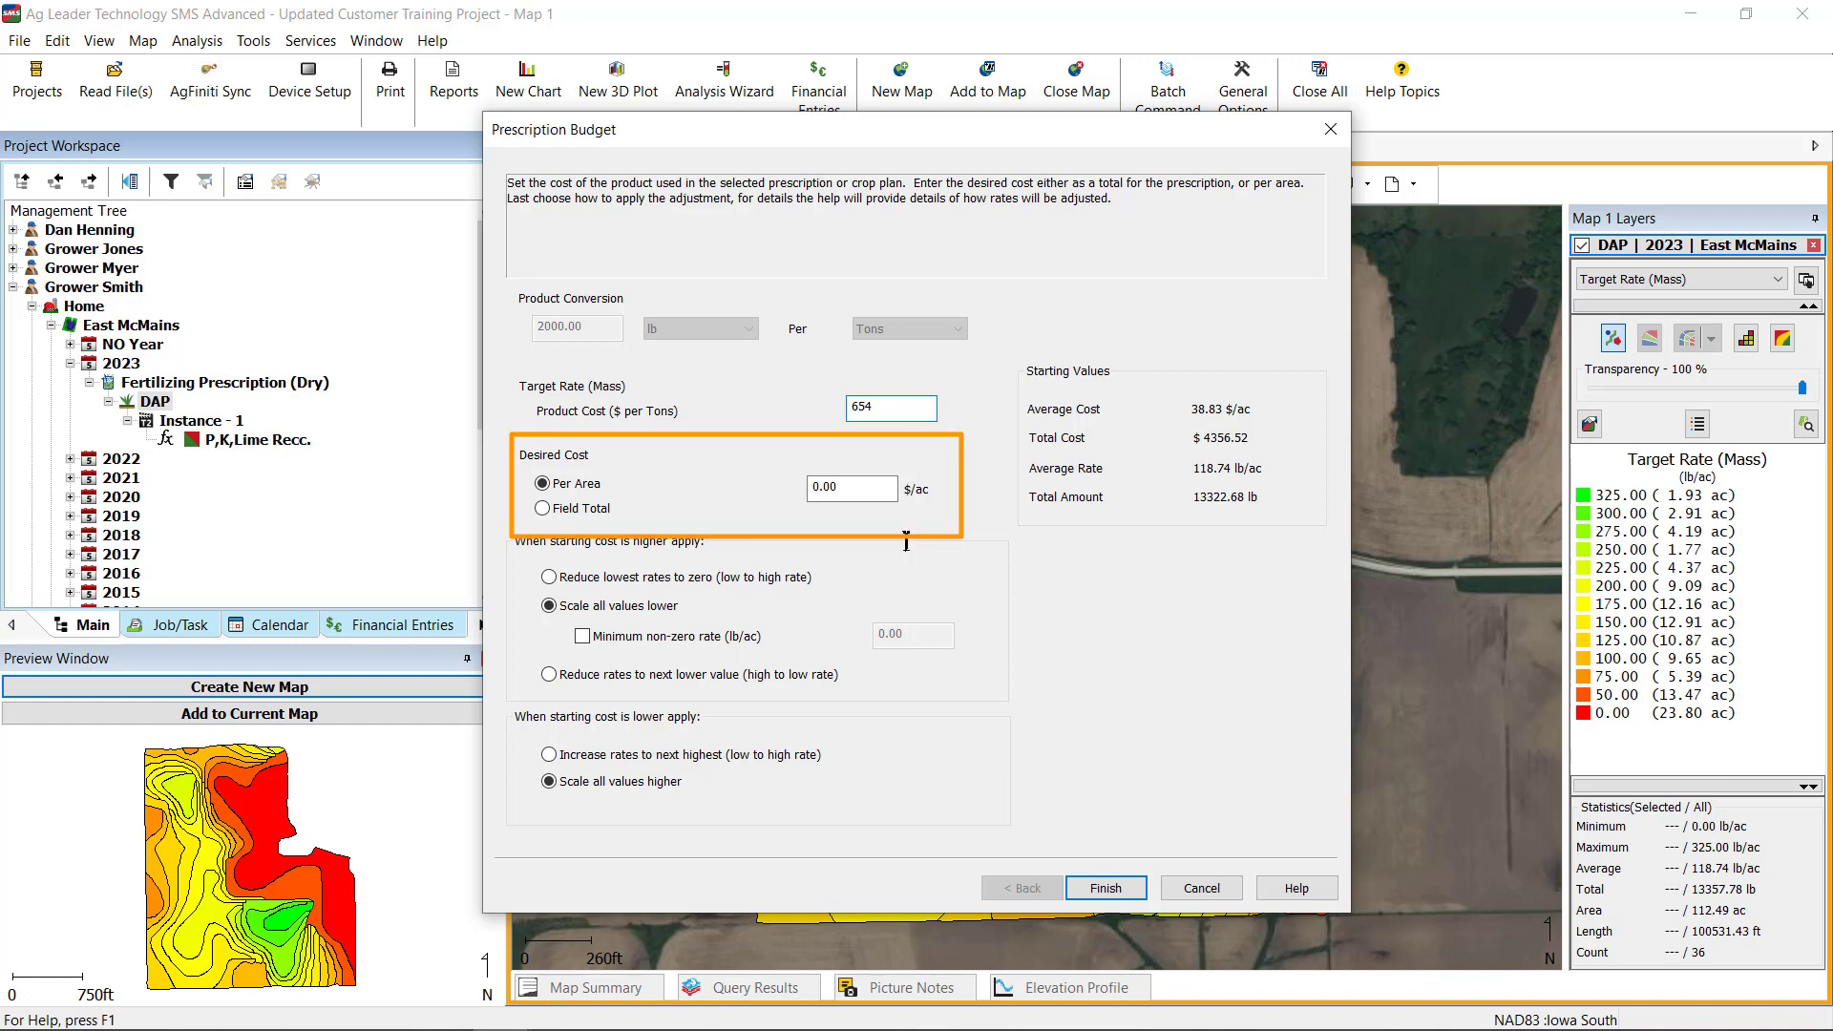
Replace the per-area desired cost with 34 $/ac.
{"action": "double_click", "coordinate": [855, 489]}
{"action": "type", "text": "0"}
{"action": "key", "text": "BackSpace"}
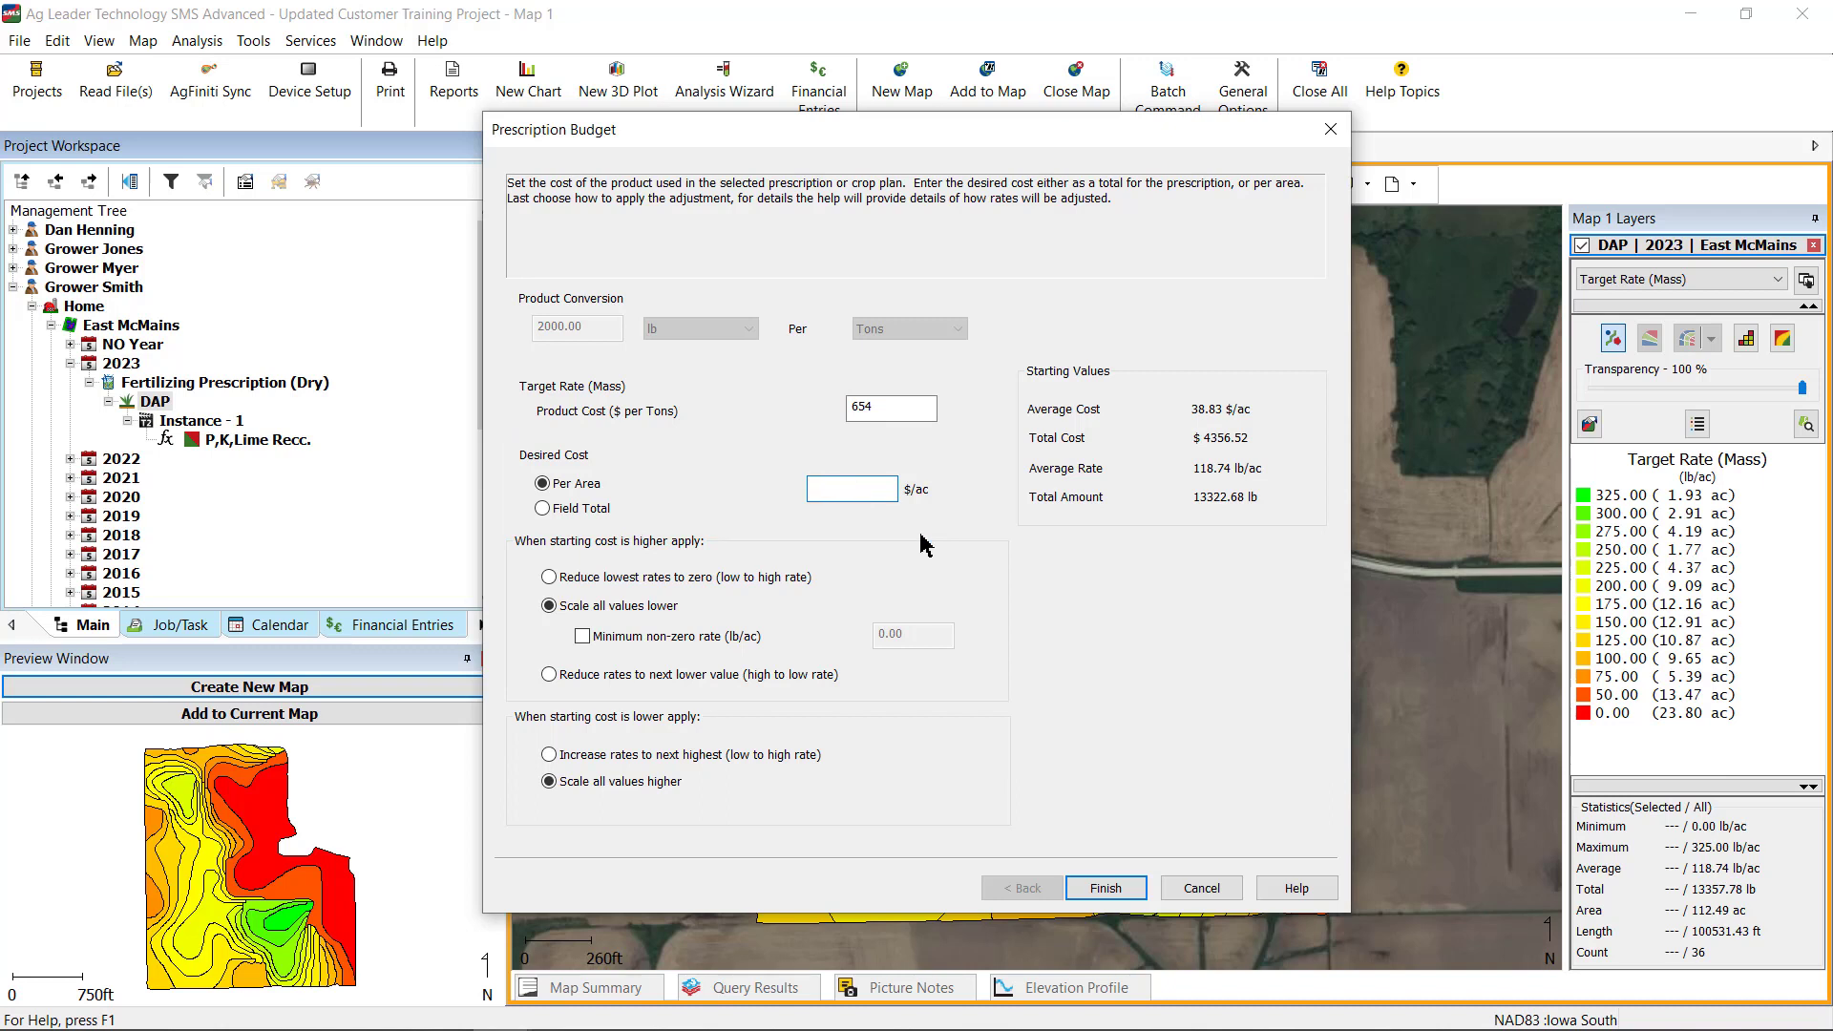
{"action": "type", "text": "34"}
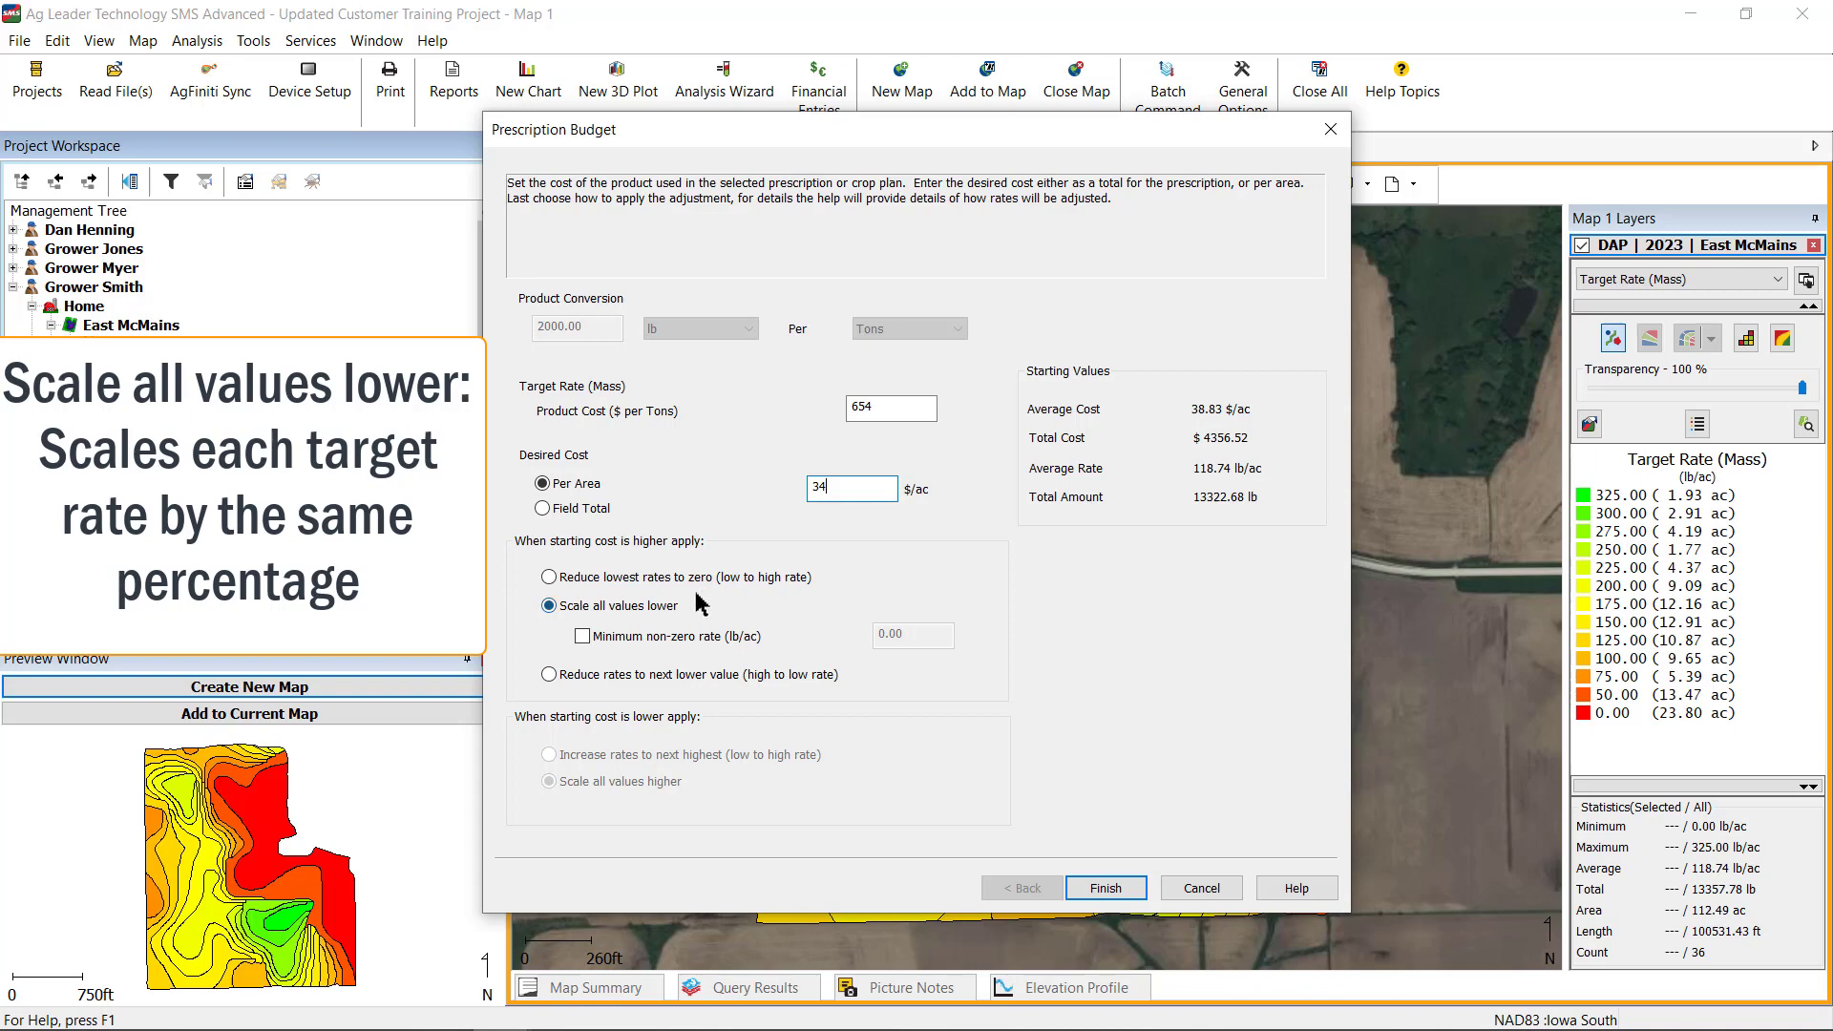
Enable the minimum non-zero rate and set it to 30 lb/ac.
{"action": "left_click", "coordinate": [598, 636]}
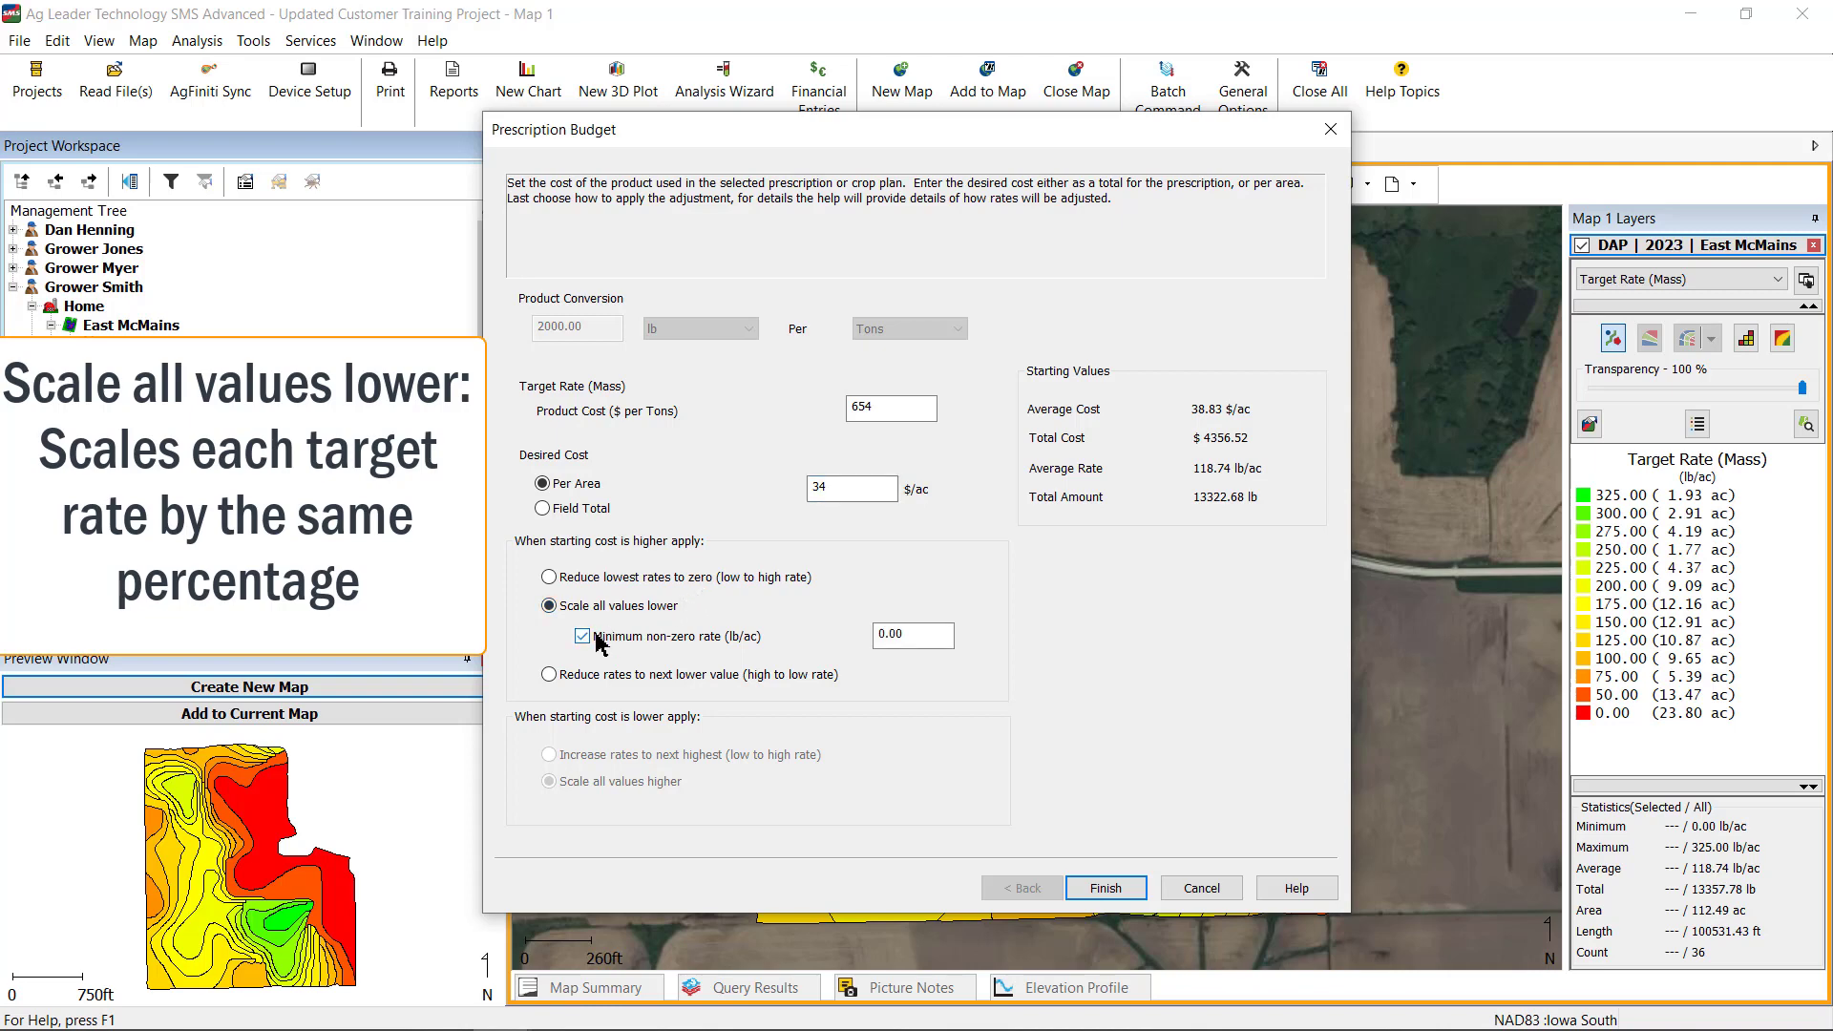
{"action": "double_click", "coordinate": [926, 635]}
{"action": "type", "text": "30"}
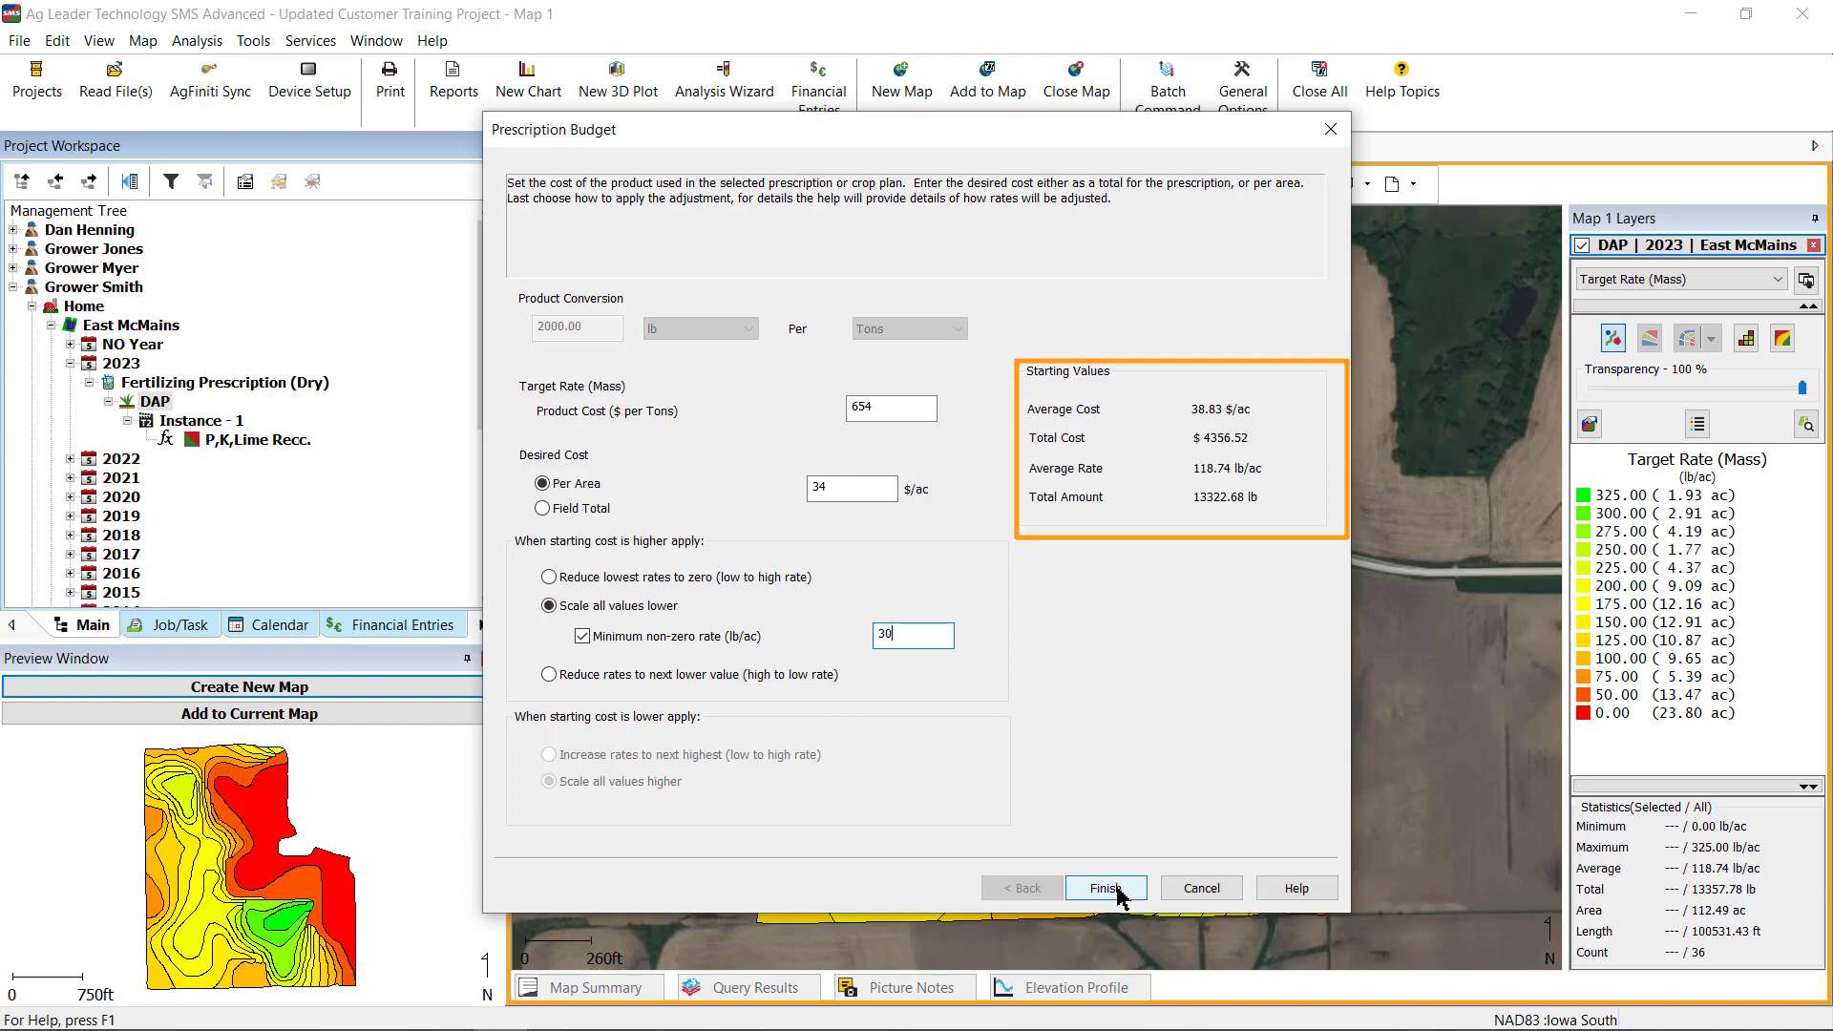
Finish the Prescription Budget to apply the cost adjustment to DAP.
{"action": "left_click", "coordinate": [1106, 889]}
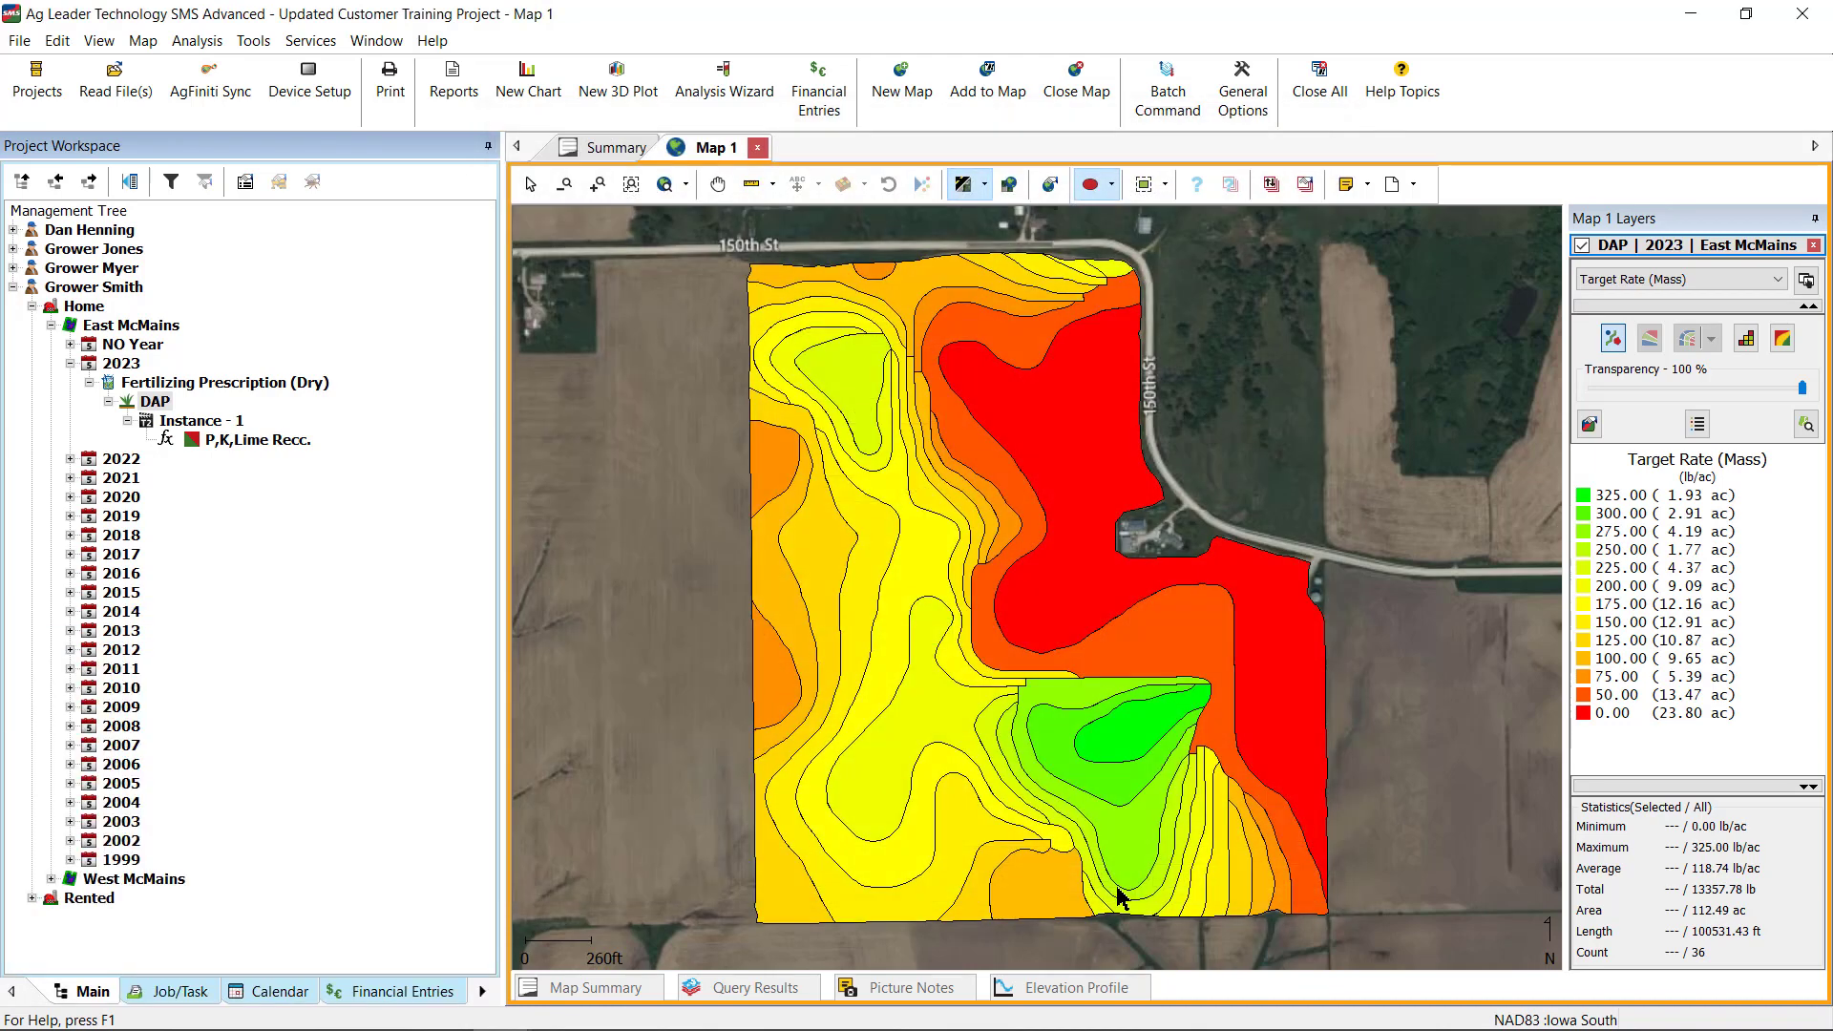